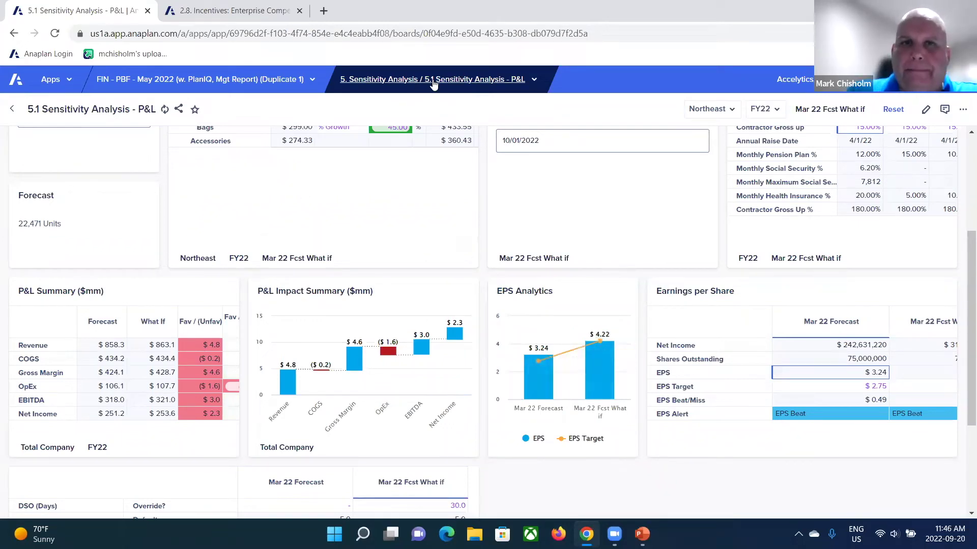
Go through the boards menu to 3. Corporate P&L Rolling Forecast and open 3.2.1 Wholesale Product Revenue.
left_click(407, 80)
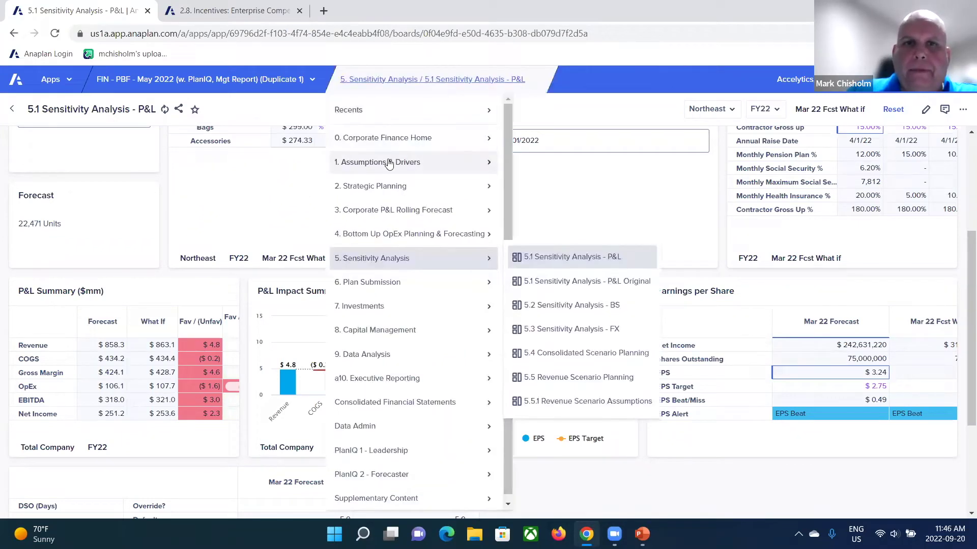
left_click(398, 240)
left_click(403, 214)
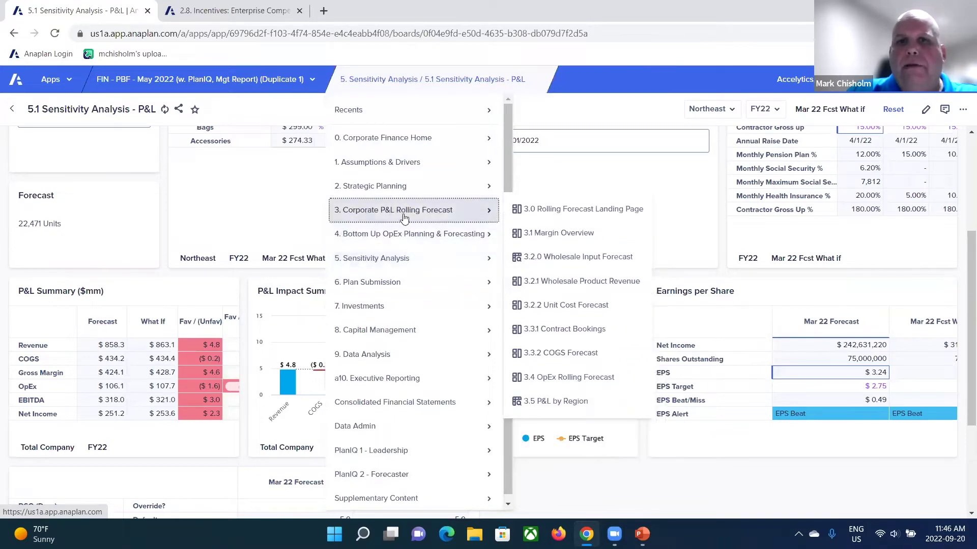
left_click(563, 283)
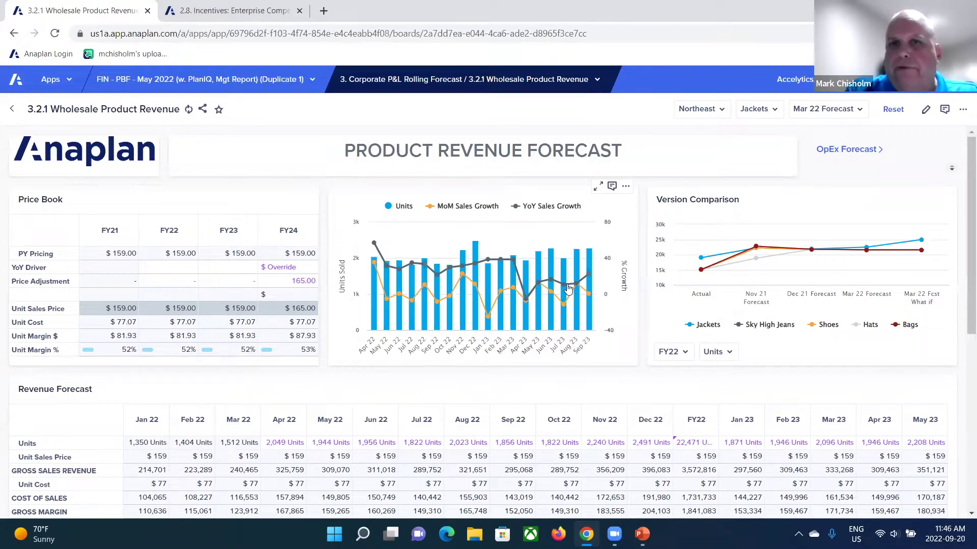
Change the Apr 22 Units value in the Revenue Forecast grid to 3000.
scroll(248, 231, "down", 2)
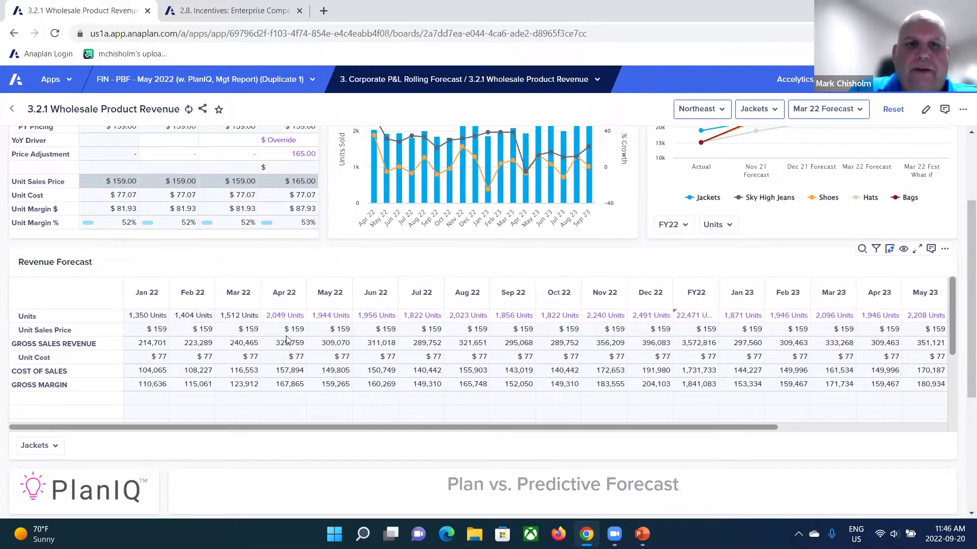
left_click(292, 316)
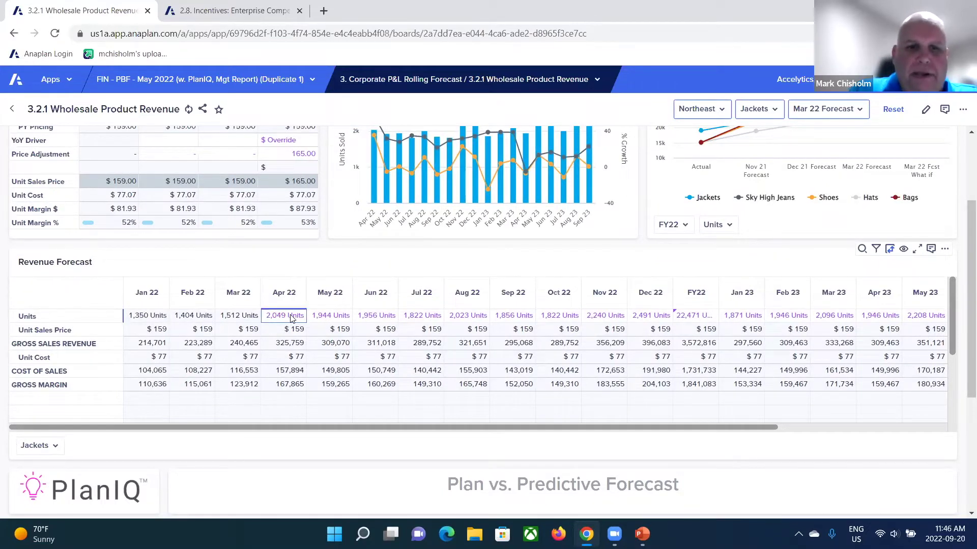
type("3000")
key("Return")
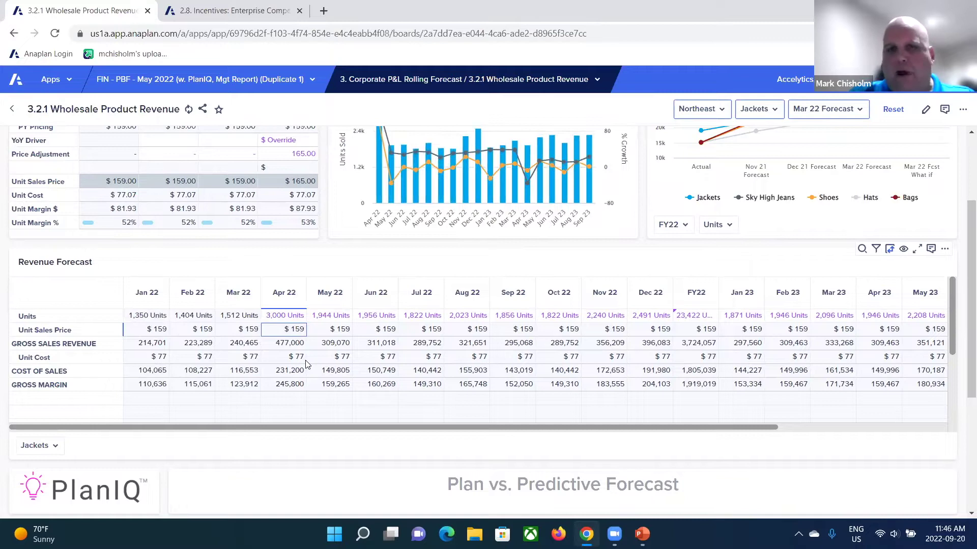
scroll(320, 400, "up", 3)
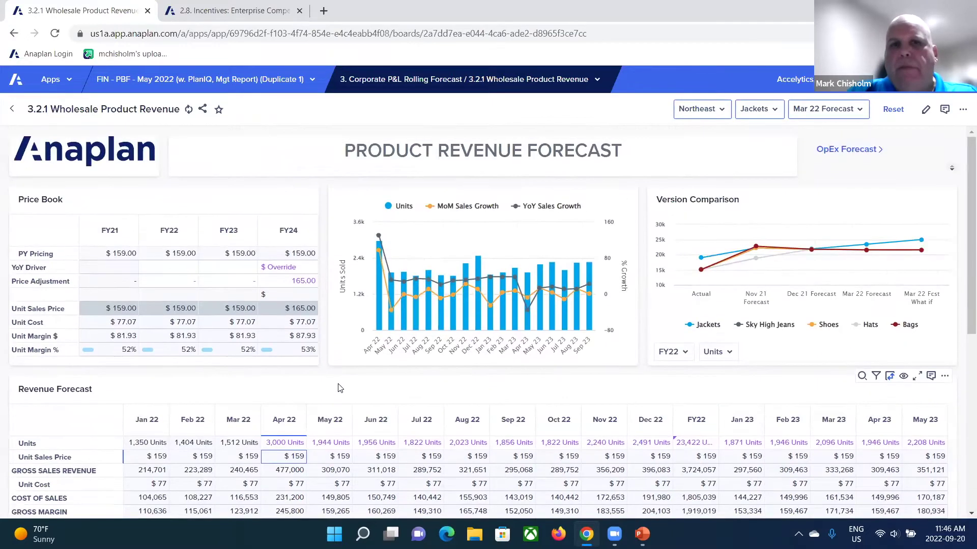
scroll(340, 388, "down", 3)
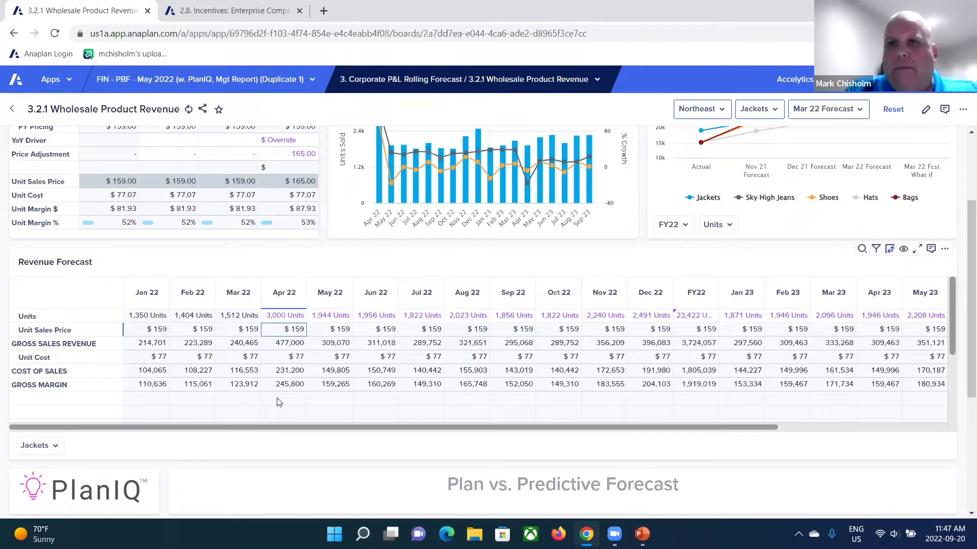
Open Wholesale Revenue Forecast, the source module of the Revenue Forecast grid.
left_click(945, 249)
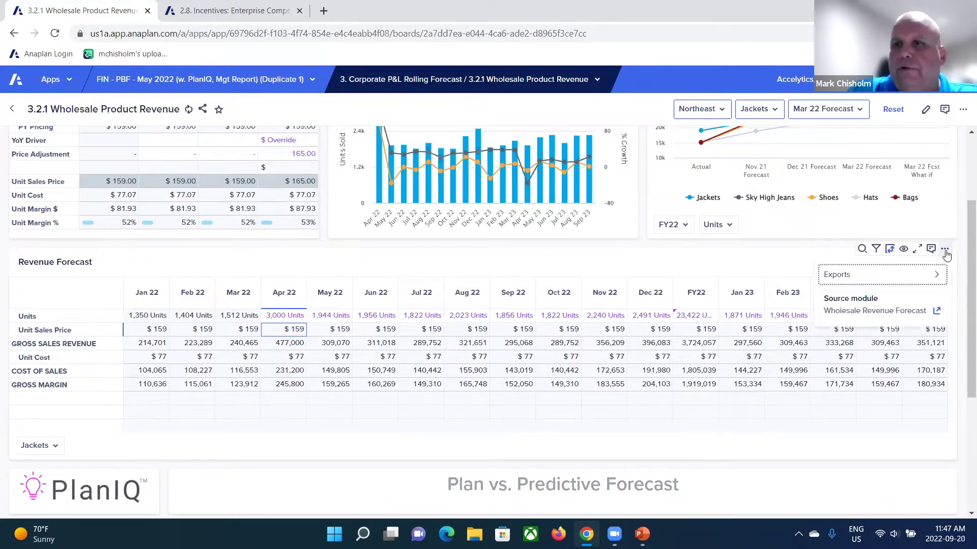
left_click(884, 312)
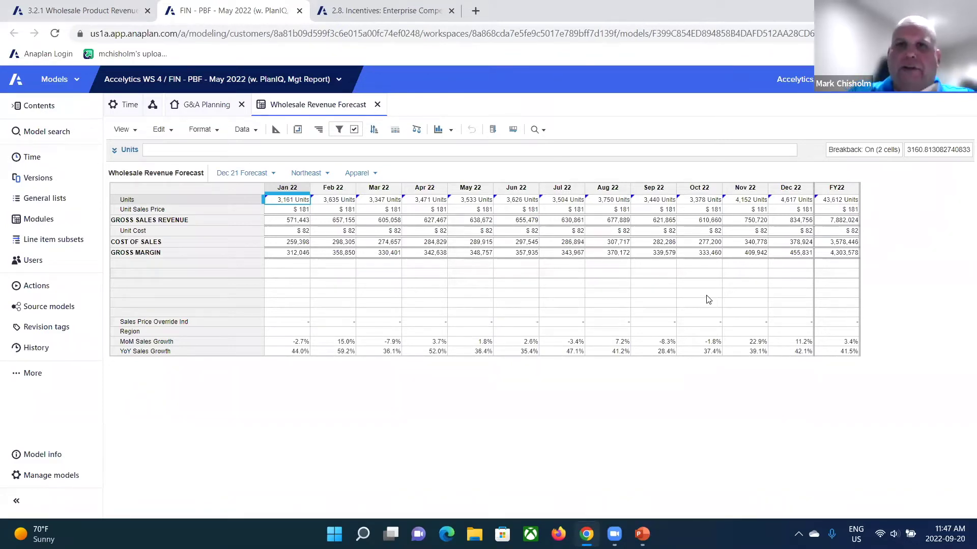
In Blueprint view, insert a line item named 'GROSS MARGIN %' under GROSS MARGIN.
left_click(156, 265)
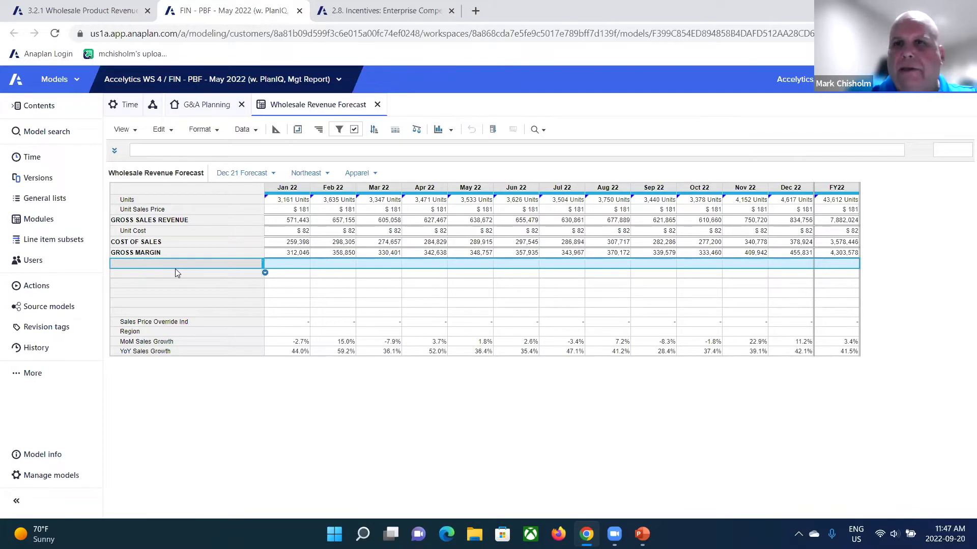
left_click(277, 130)
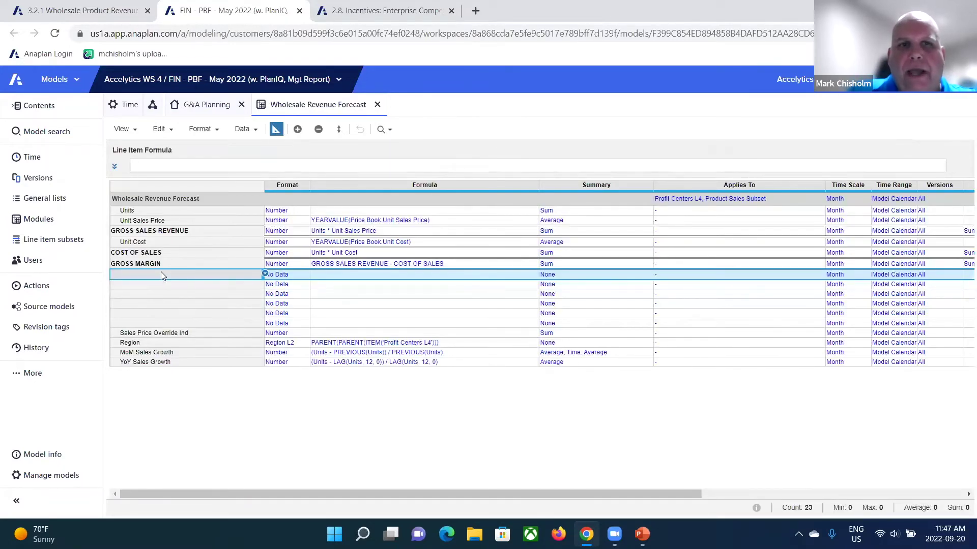
left_click(298, 129)
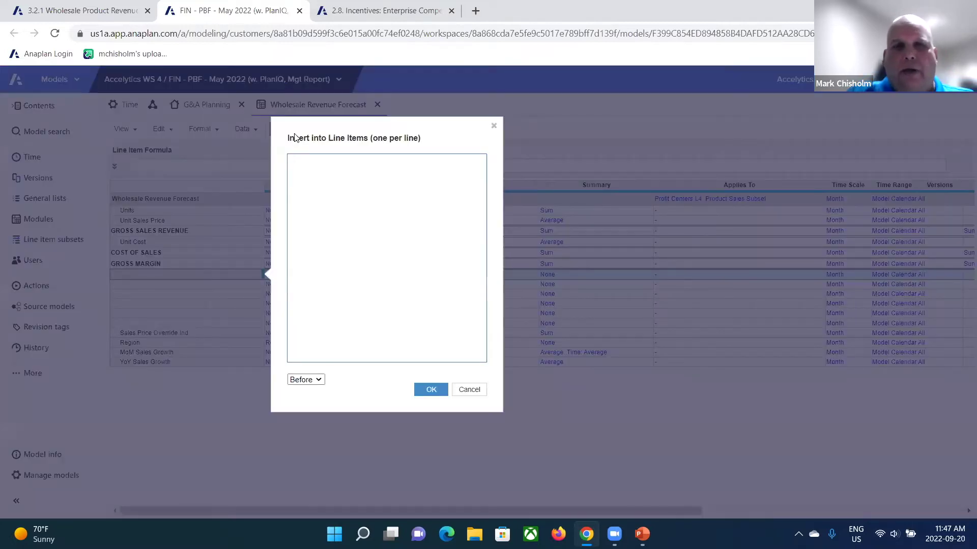
type("GROSS ")
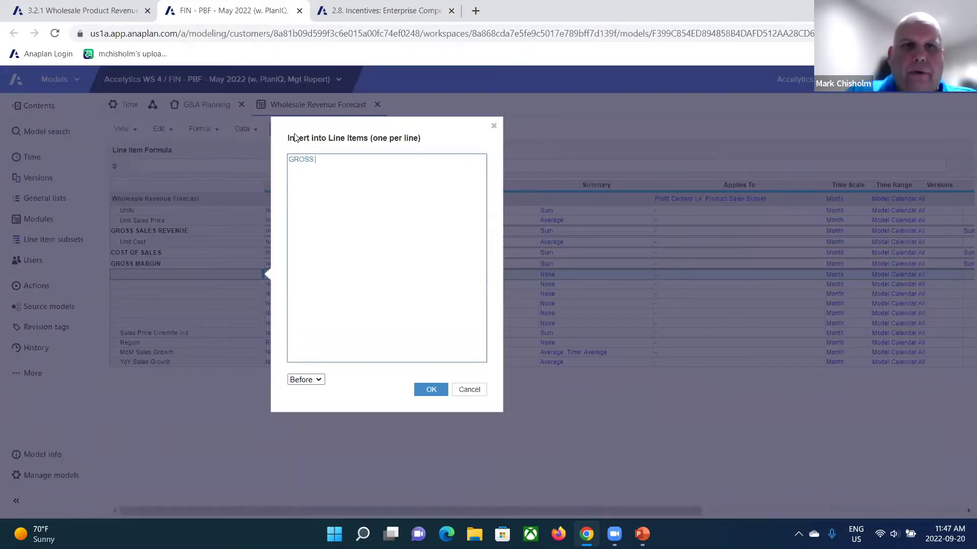
type("MARGIN %")
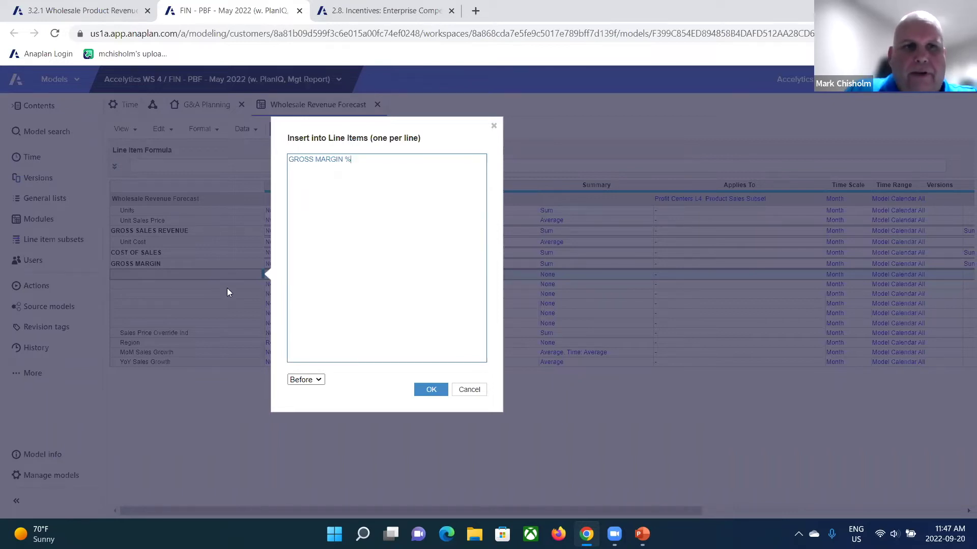
left_click(431, 389)
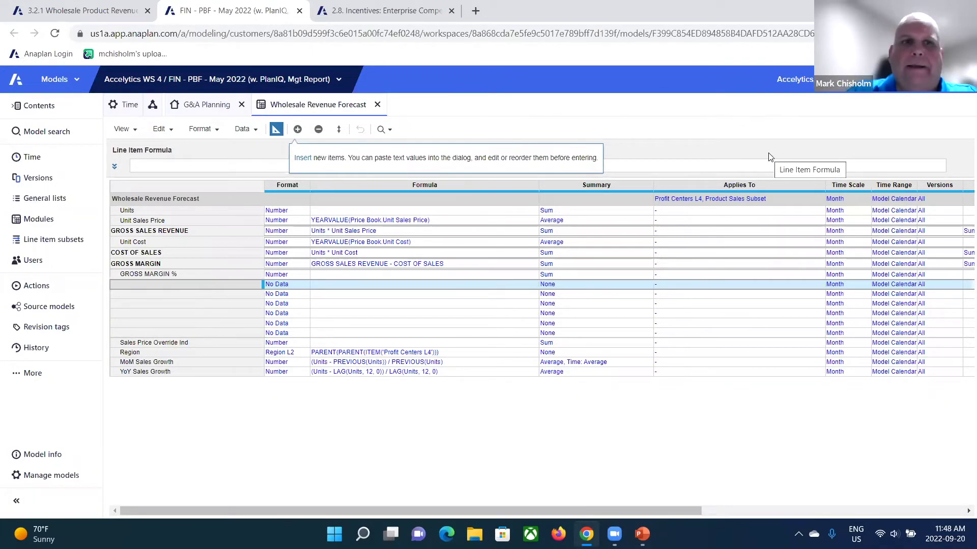
Format GROSS MARGIN % as Percentage with 1 decimal place, bracketed negatives and hyphen zeros.
left_click(171, 277)
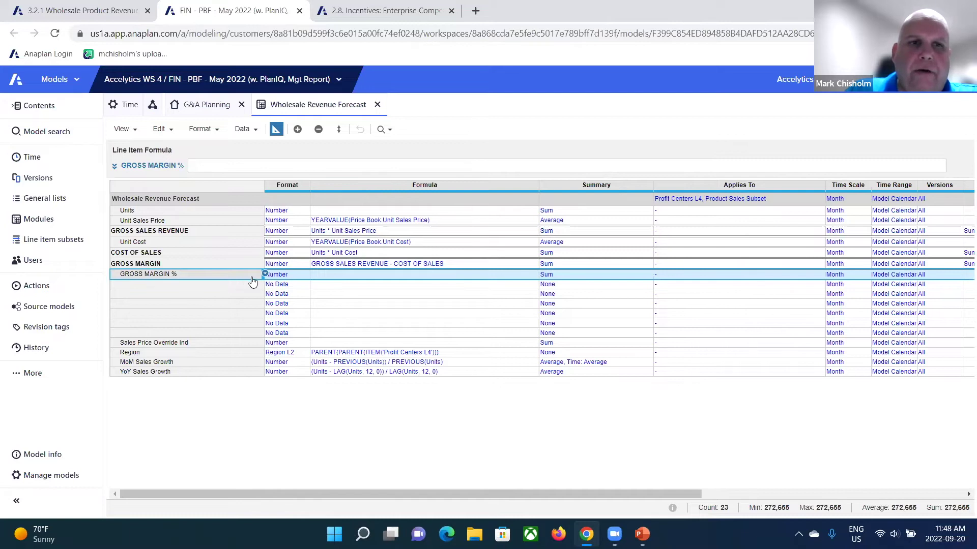
left_click(288, 279)
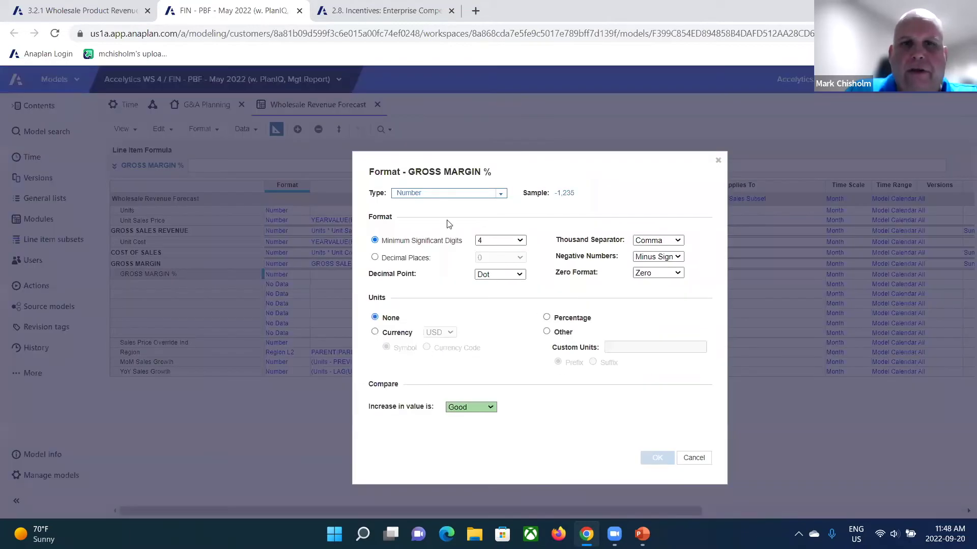
left_click(304, 280)
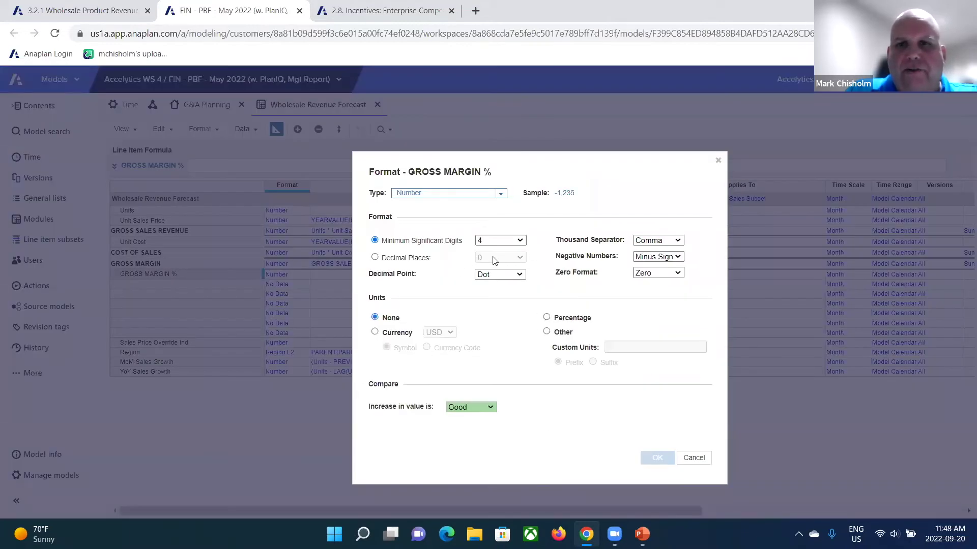
left_click(407, 258)
left_click(519, 258)
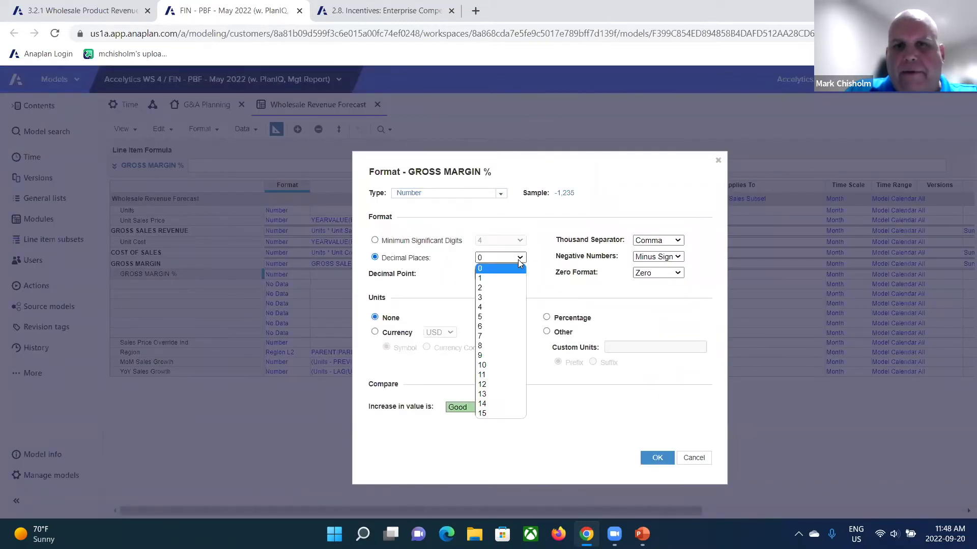
left_click(504, 279)
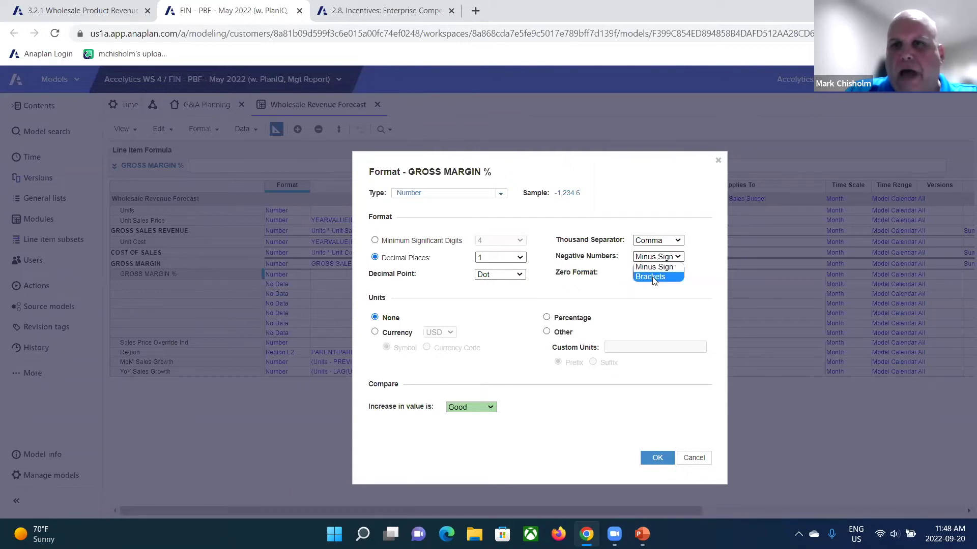
left_click(654, 279)
left_click(655, 274)
left_click(657, 305)
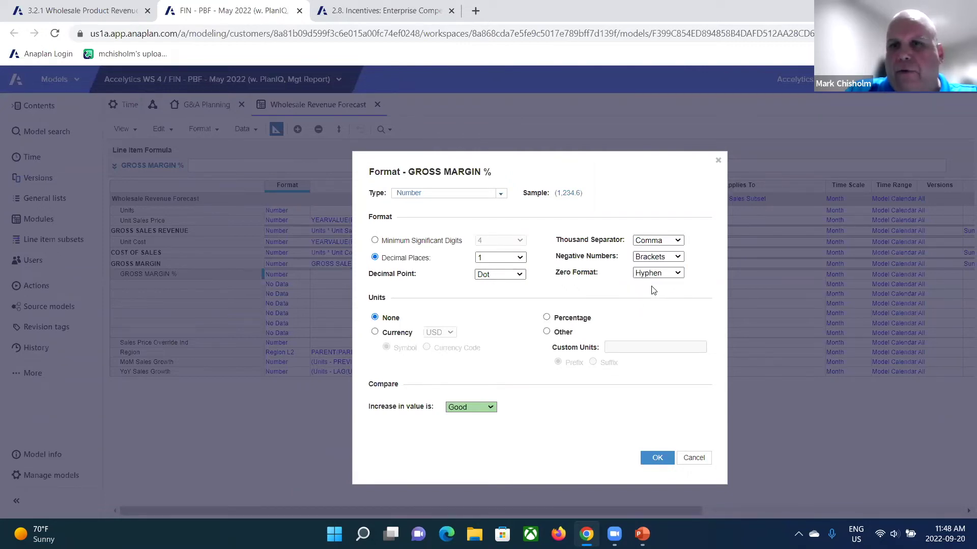
left_click(558, 320)
left_click(656, 458)
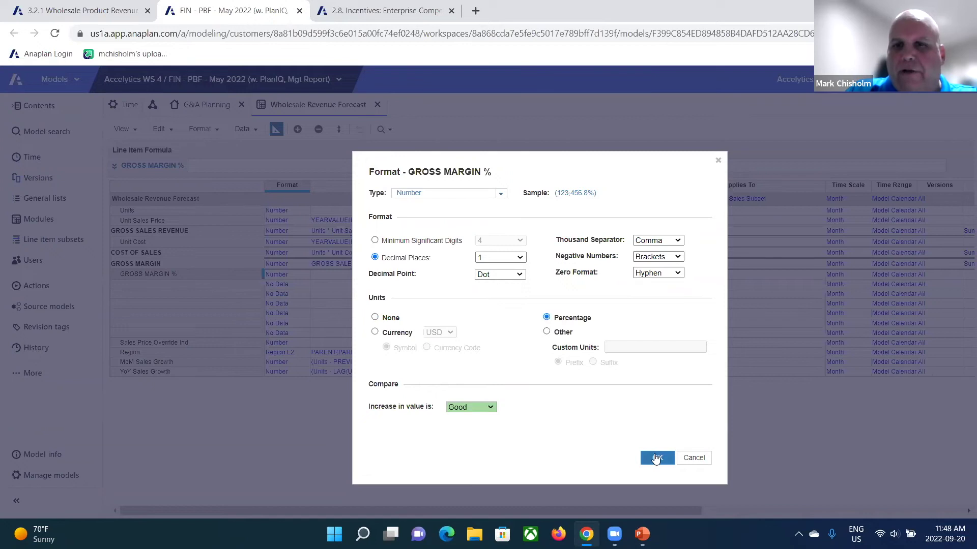
left_click(650, 390)
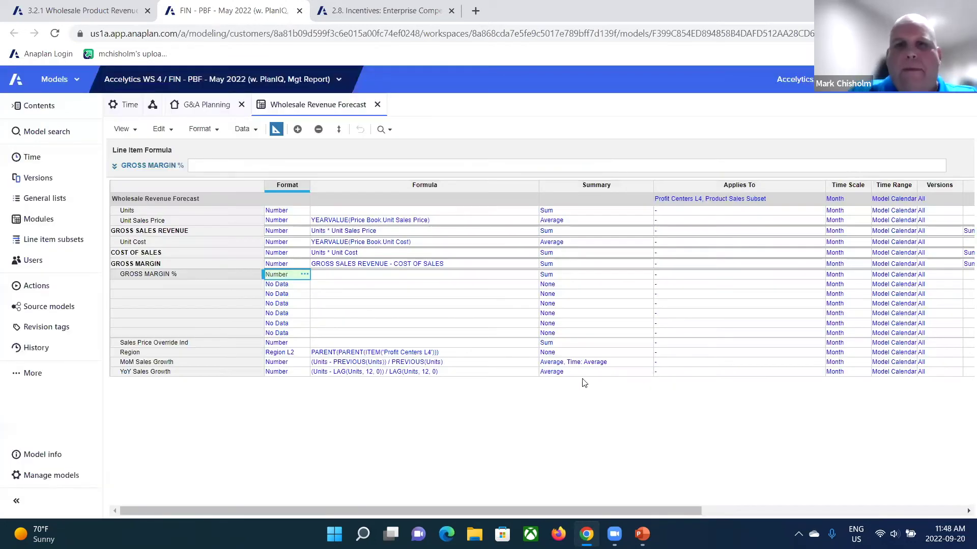
Set the GROSS MARGIN % Summary to Average, with Time Summary 'Same as main summary'.
left_click(564, 276)
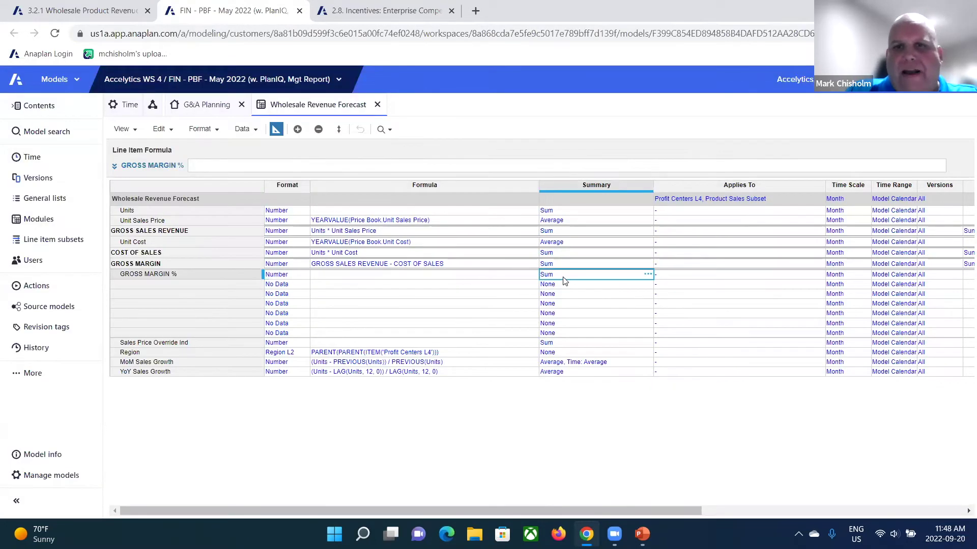
double_click(648, 272)
left_click(452, 310)
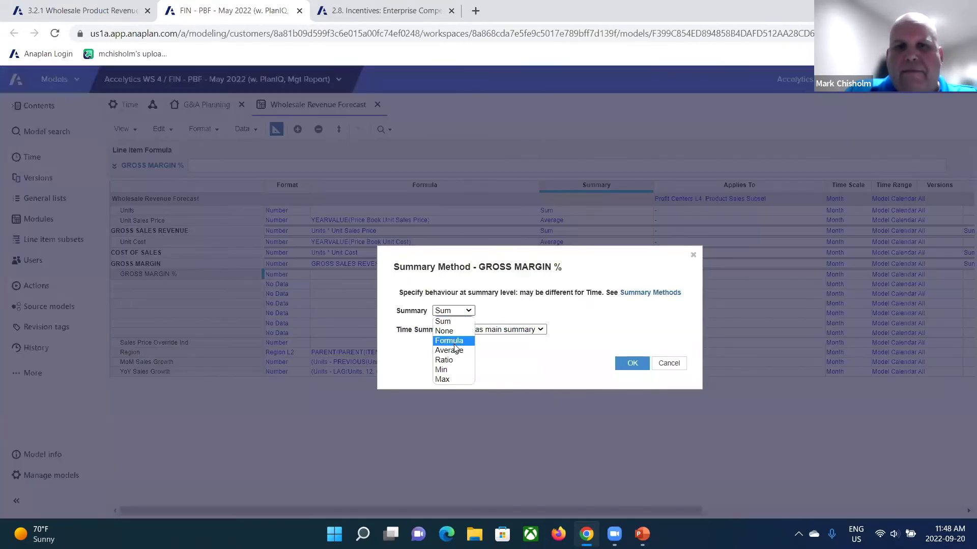
left_click(453, 350)
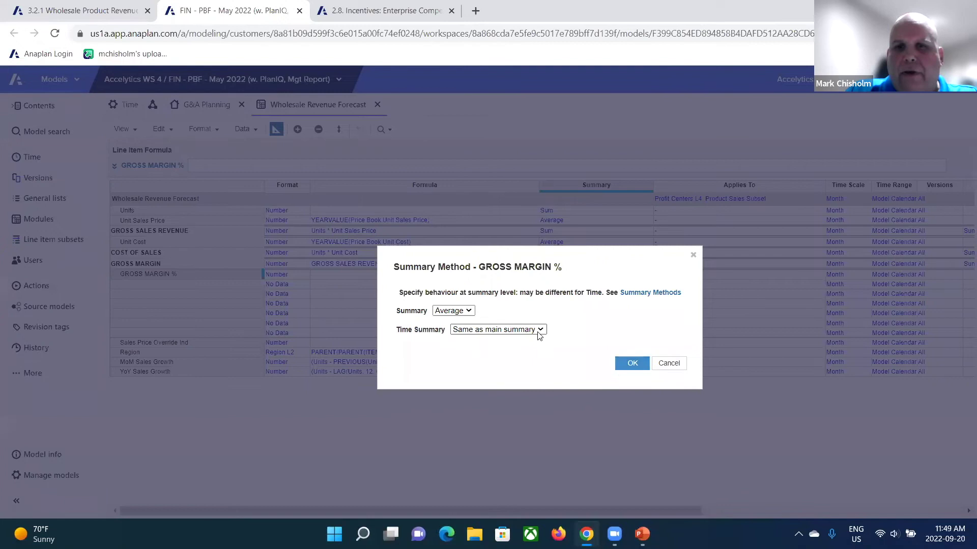
left_click(468, 311)
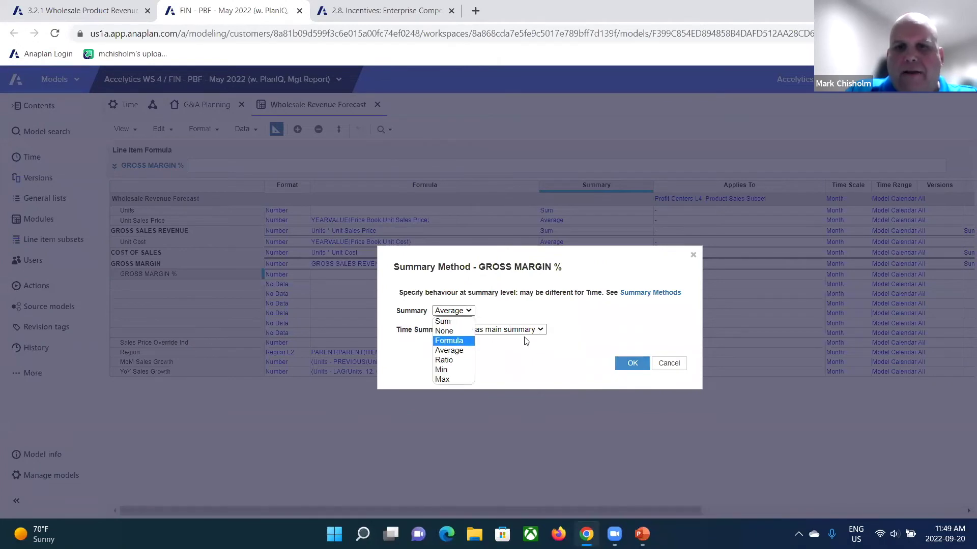
left_click(540, 330)
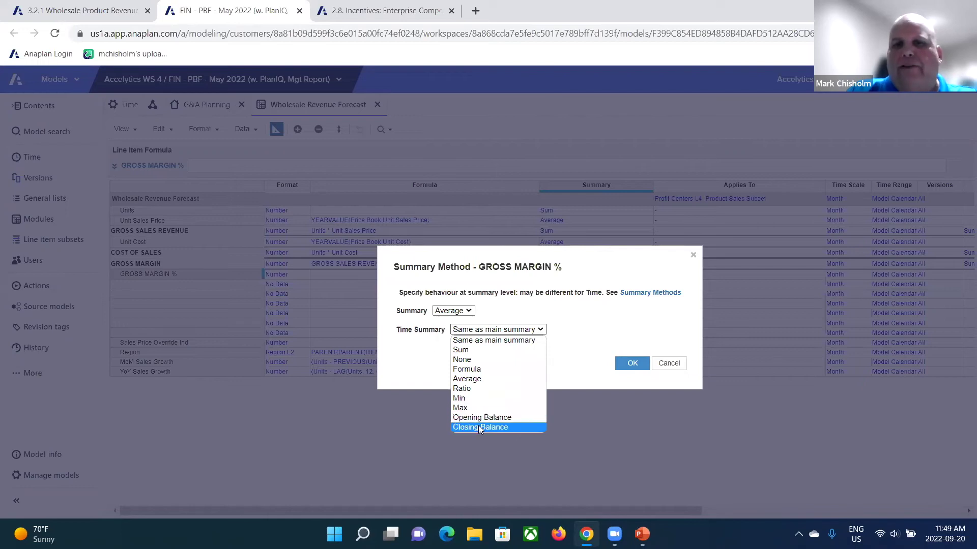
left_click(585, 342)
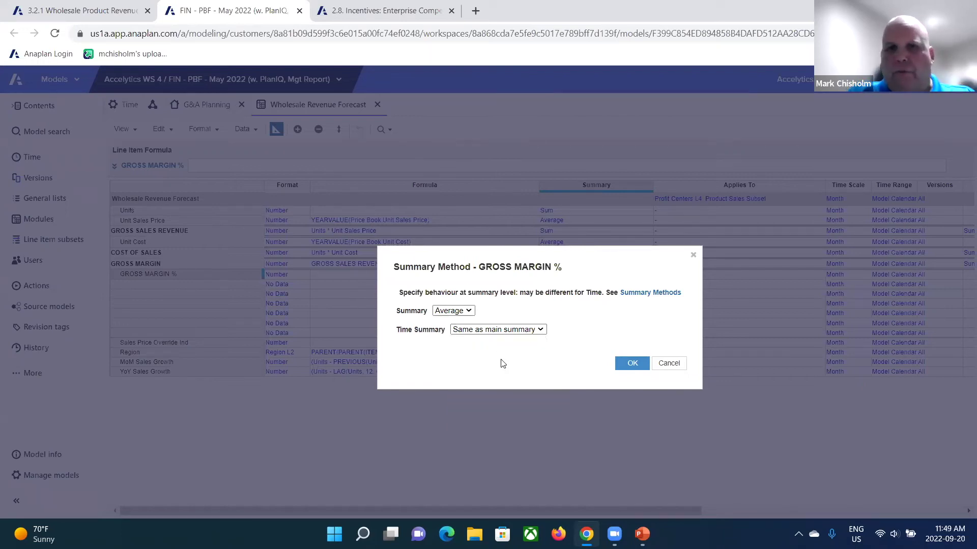
left_click(633, 363)
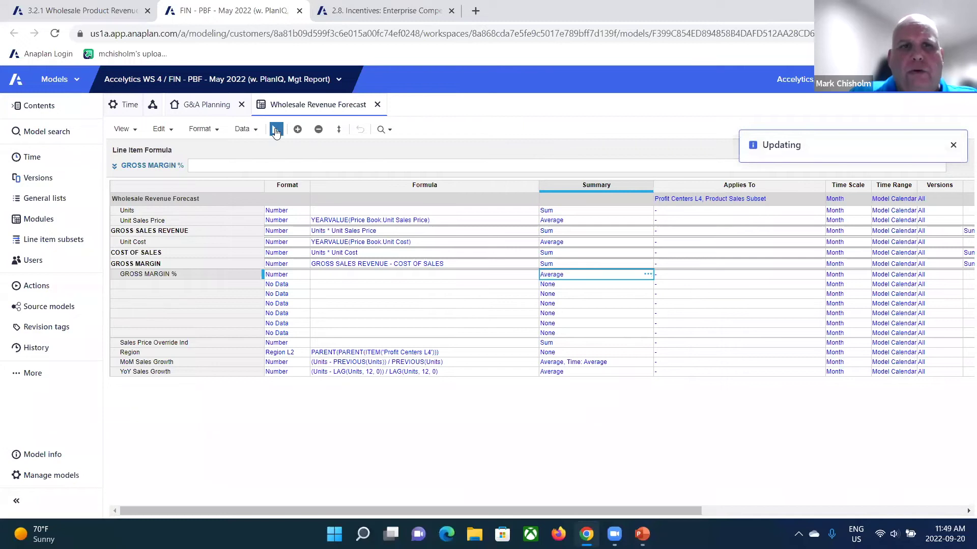
left_click(195, 274)
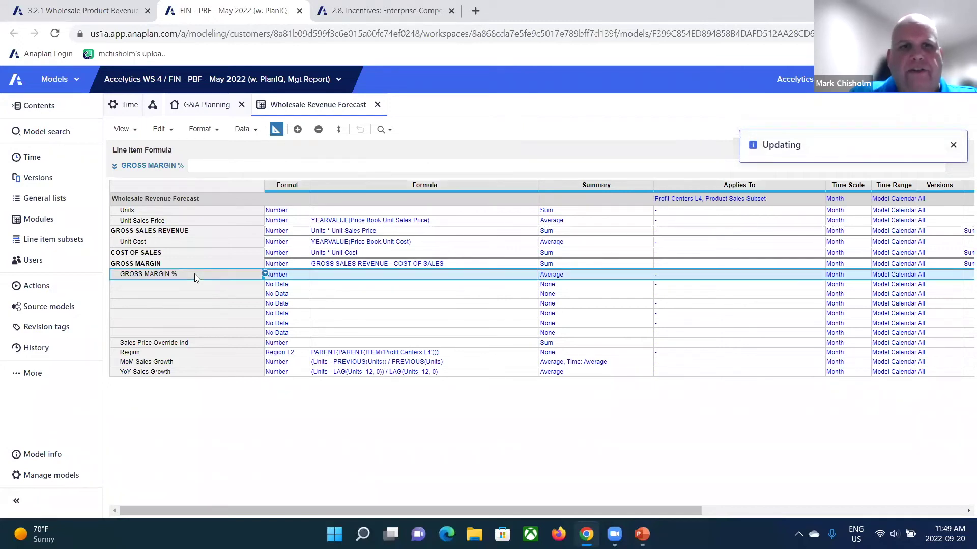
Enter GROSS MARGIN / GROSS SALES REVENUE as the GROSS MARGIN % formula.
left_click(237, 165)
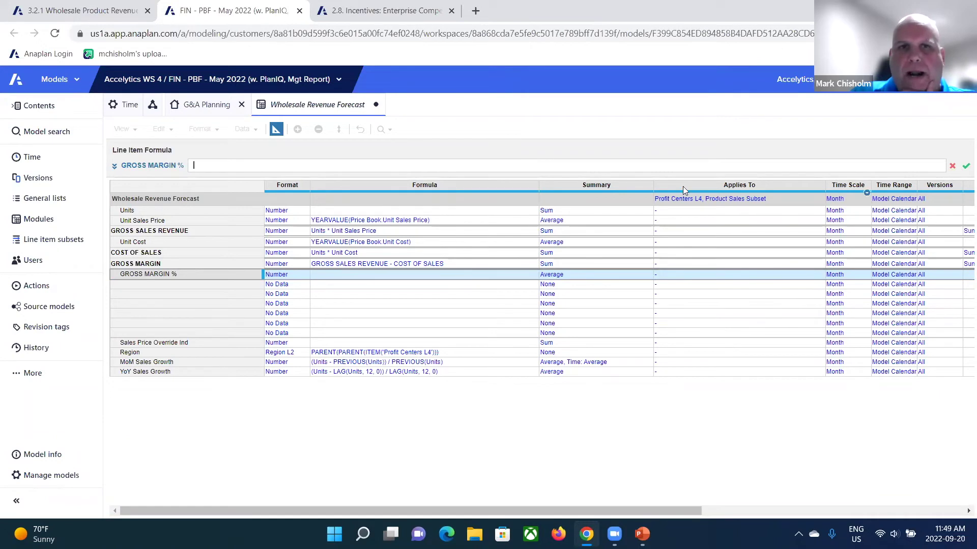
left_click(157, 265)
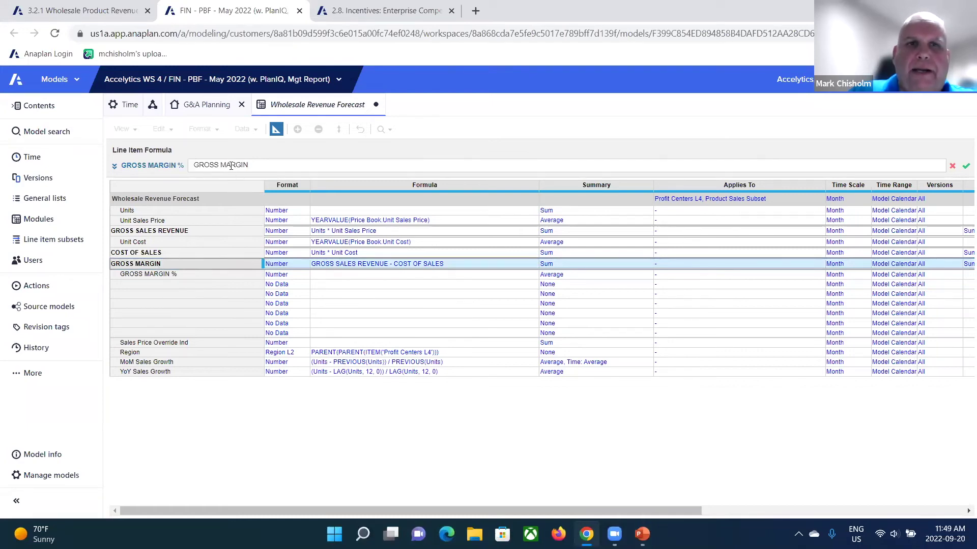
type("/")
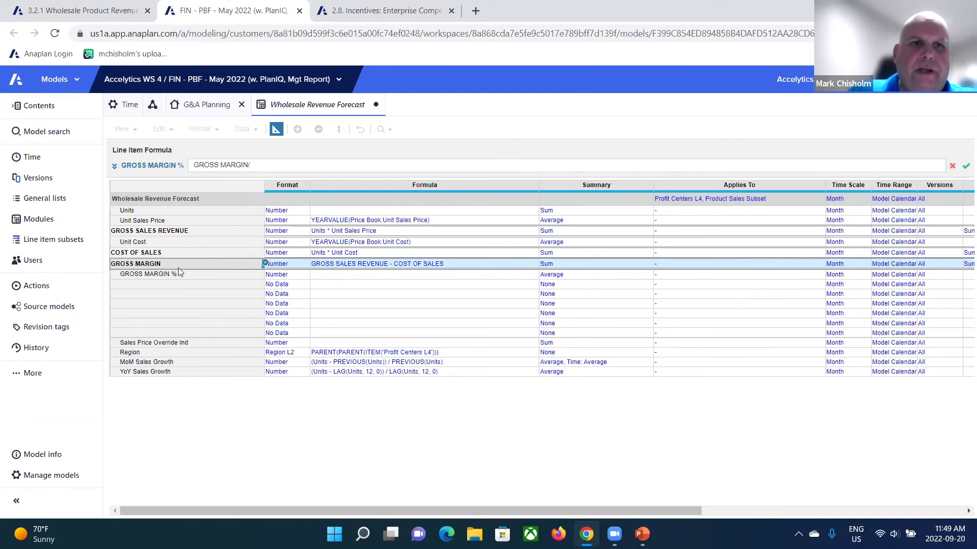
left_click(163, 233)
key("Return")
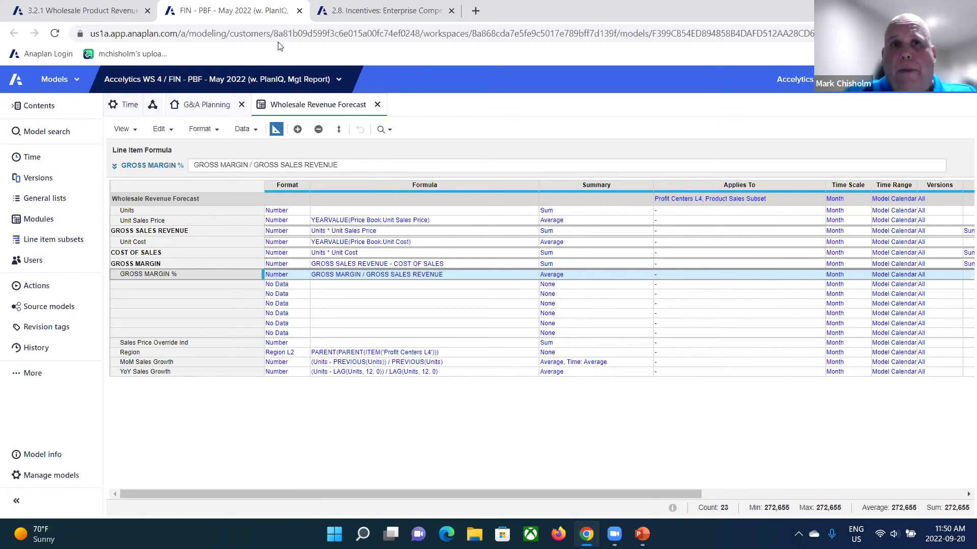
Return to the 3.2.1 Wholesale Product Revenue board to check the GROSS MARGIN % row.
left_click(95, 15)
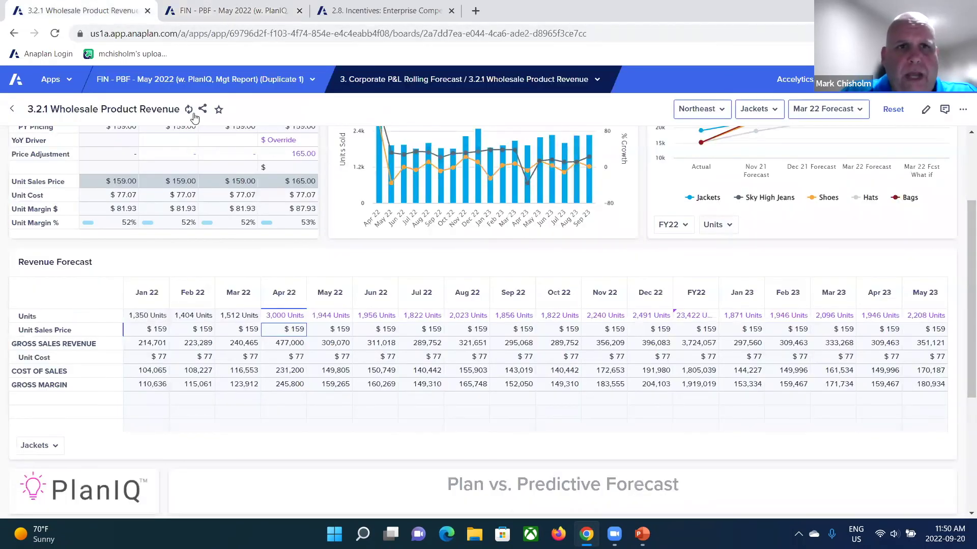